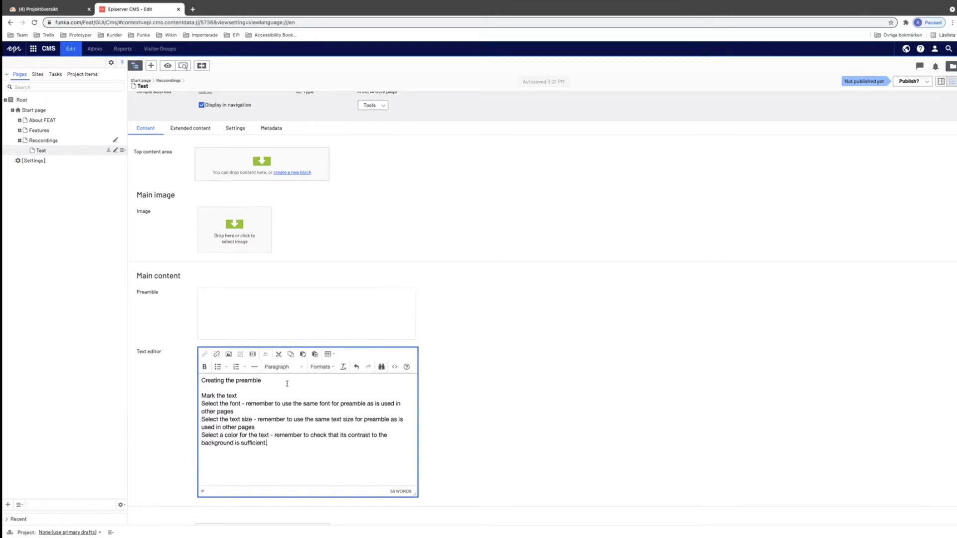
Format the line "Creating the preamble" in the text editor as Header 2
{"action": "triple_click", "coordinate": [247, 383]}
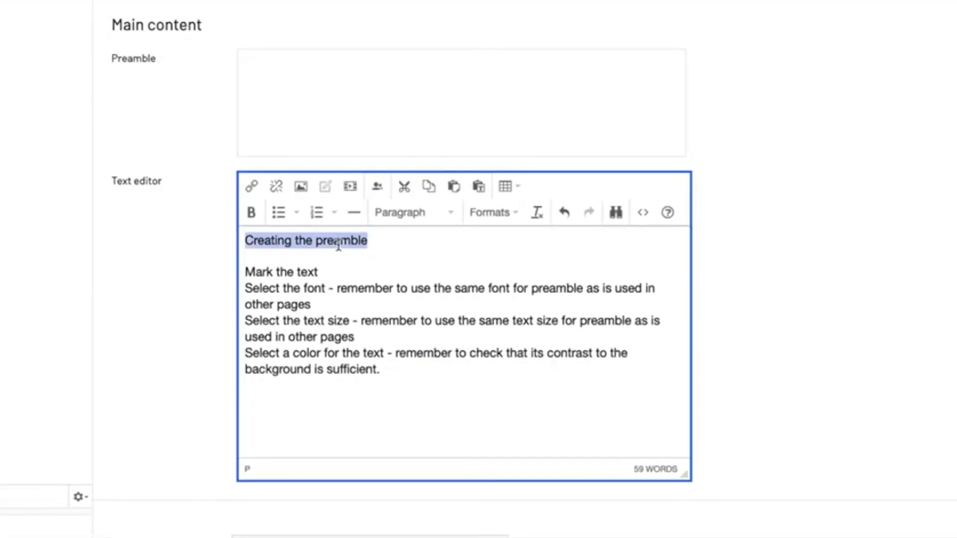
{"action": "left_click", "coordinate": [453, 214]}
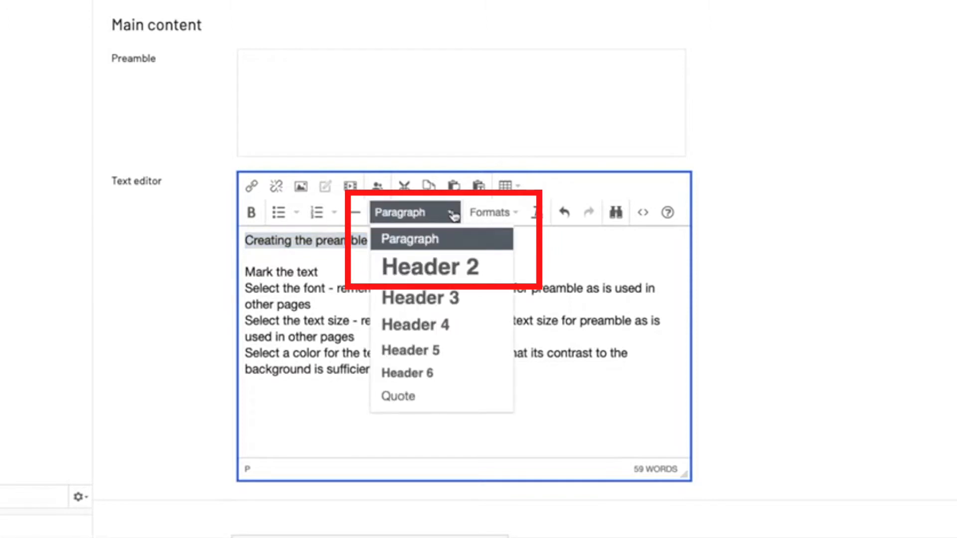
{"action": "left_click", "coordinate": [457, 259]}
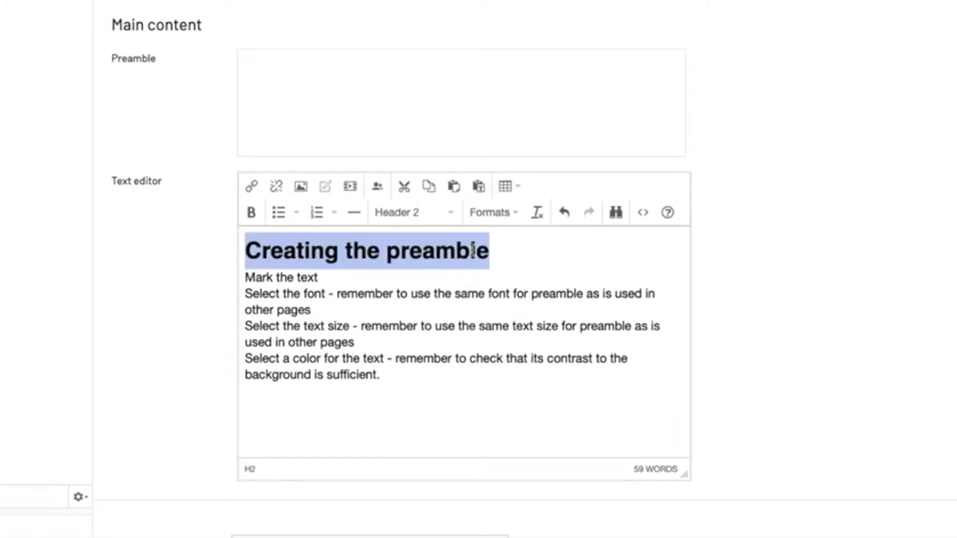
Turn the instruction lines below the heading into a bulleted list with the Circle style
{"action": "left_click_drag", "start_coordinate": [245, 277], "coordinate": [390, 371]}
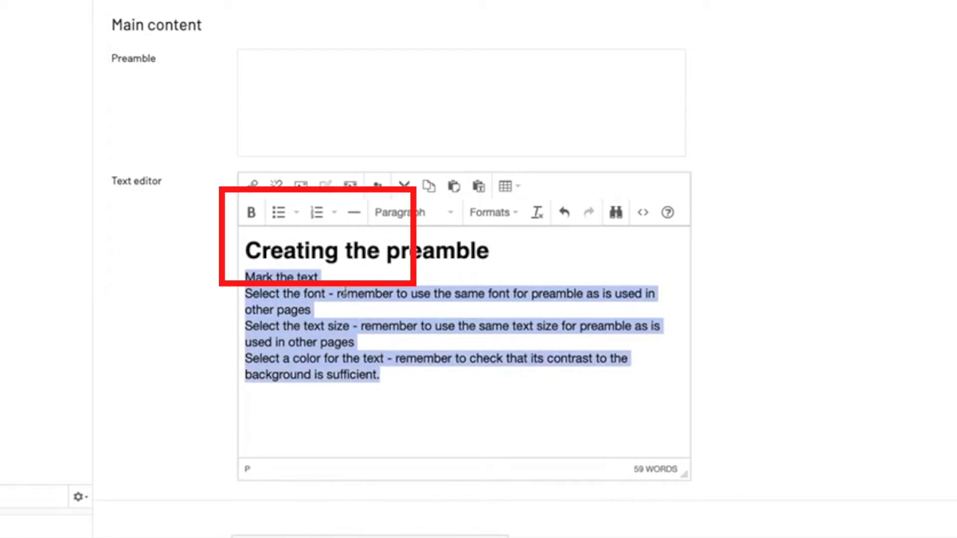
{"action": "left_click", "coordinate": [299, 214]}
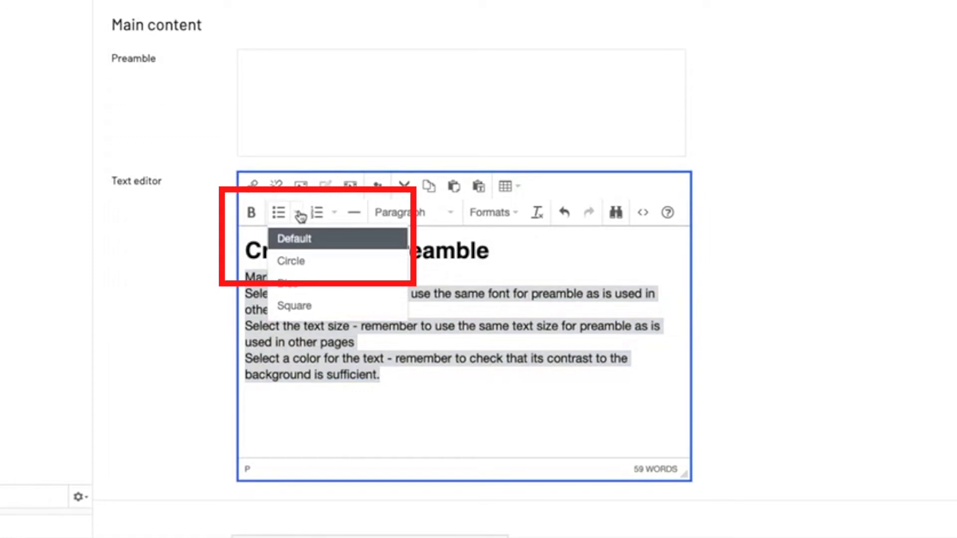
{"action": "left_click", "coordinate": [294, 260]}
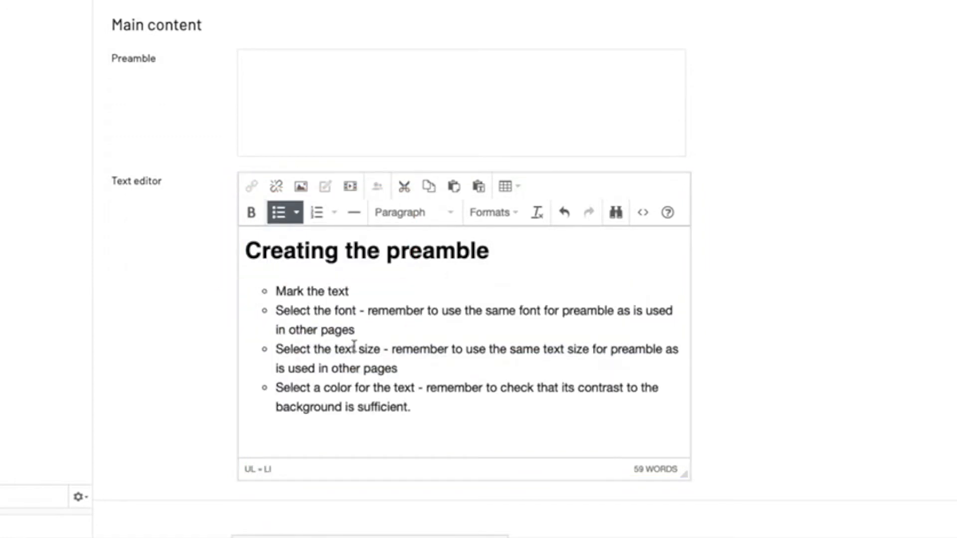
Publish the Test page and check the heading and bulleted list on the live page
{"action": "left_click", "coordinate": [898, 81]}
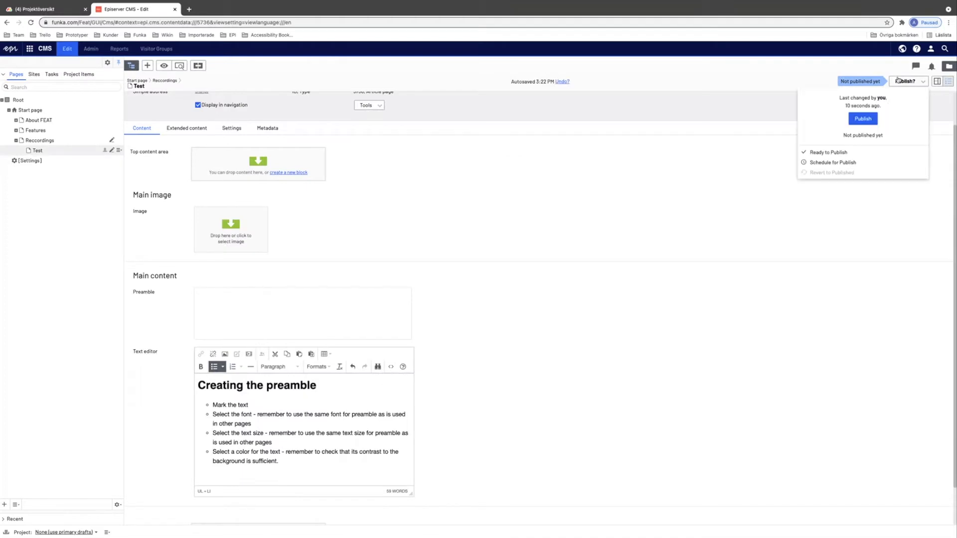
{"action": "left_click", "coordinate": [863, 118]}
{"action": "triple_click", "coordinate": [493, 181]}
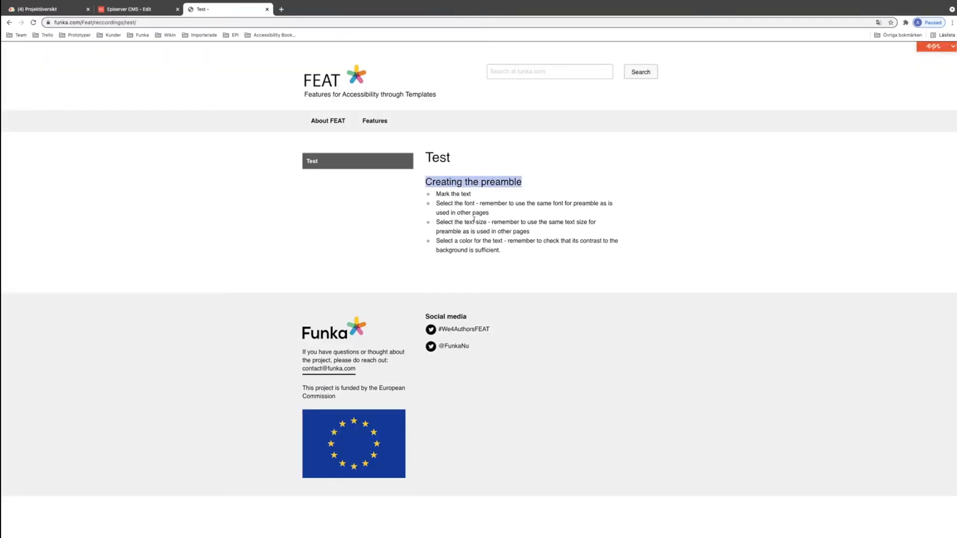
{"action": "left_click_drag", "start_coordinate": [438, 195], "coordinate": [509, 244]}
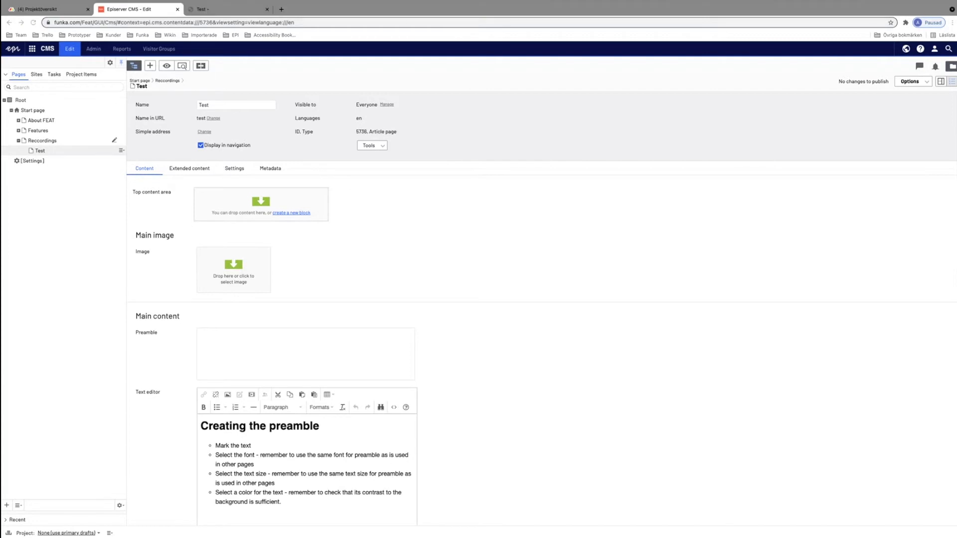
Paste the copied introduction beginning "For web authors who are not yet using these templates" into the Preamble field and publish the changes
{"action": "left_click", "coordinate": [231, 337]}
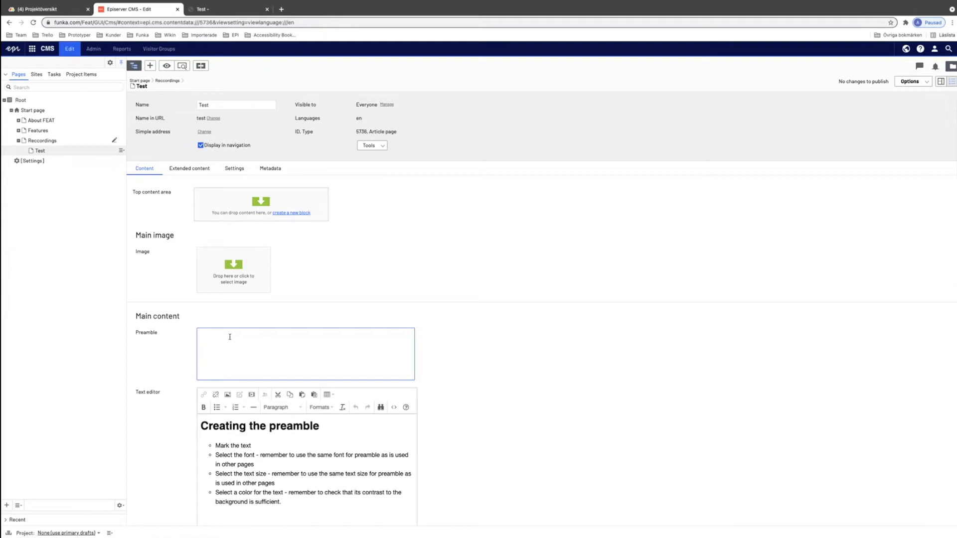
{"action": "key", "text": "ctrl+f"}
{"action": "left_click", "coordinate": [230, 337]}
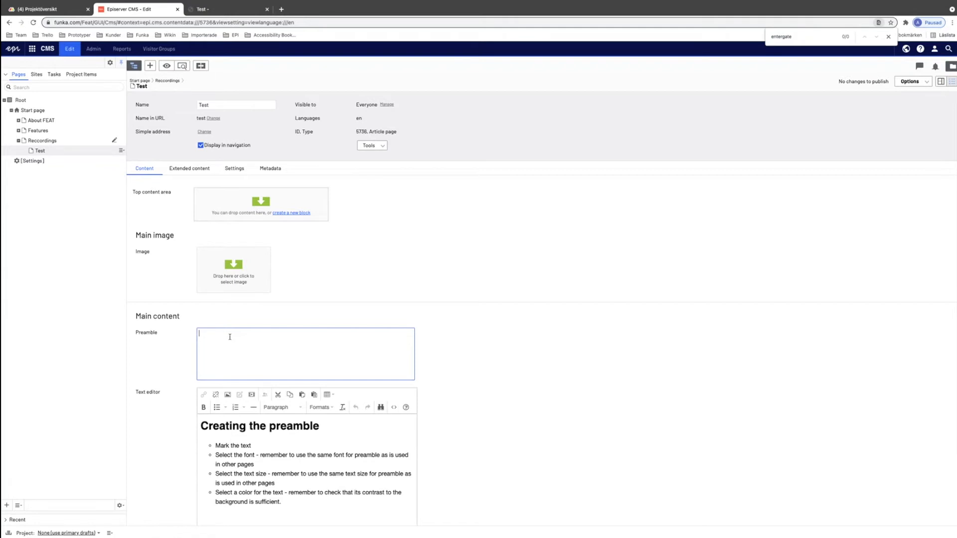
{"action": "right_click", "coordinate": [231, 337]}
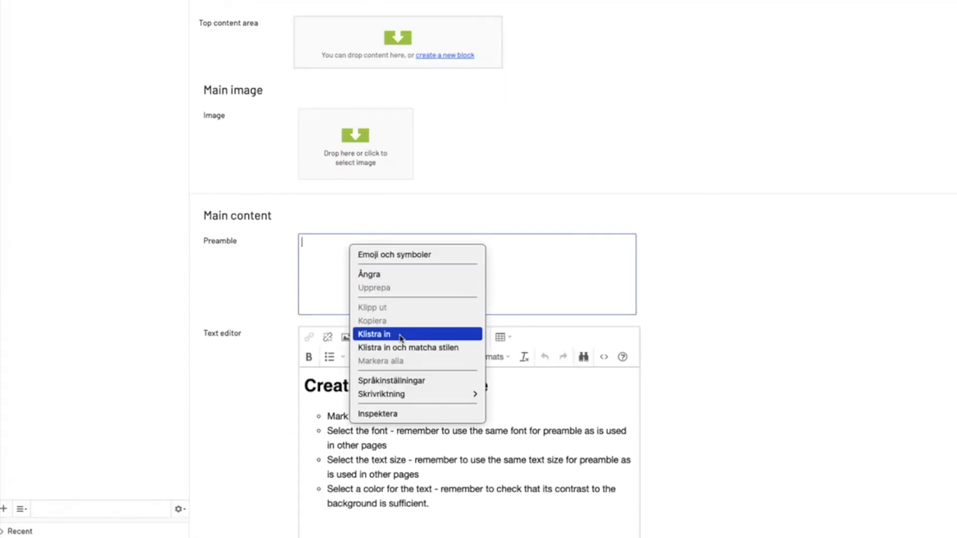
{"action": "left_click", "coordinate": [245, 393]}
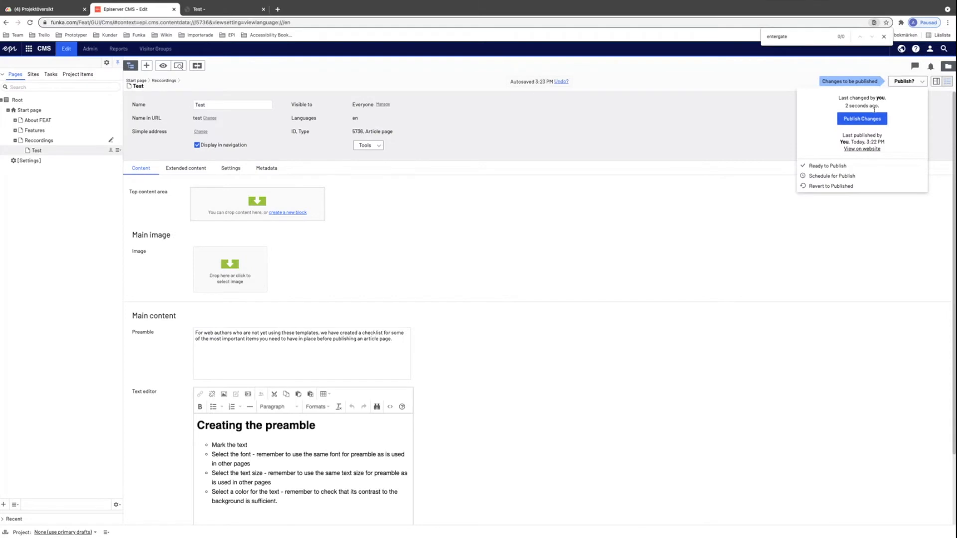
{"action": "left_click", "coordinate": [865, 121]}
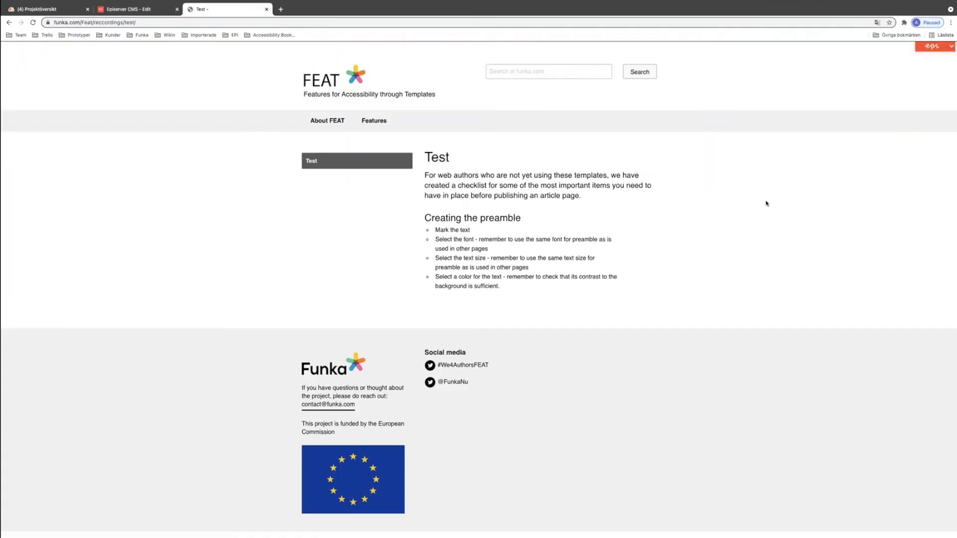
{"action": "left_click_drag", "start_coordinate": [425, 176], "coordinate": [582, 196]}
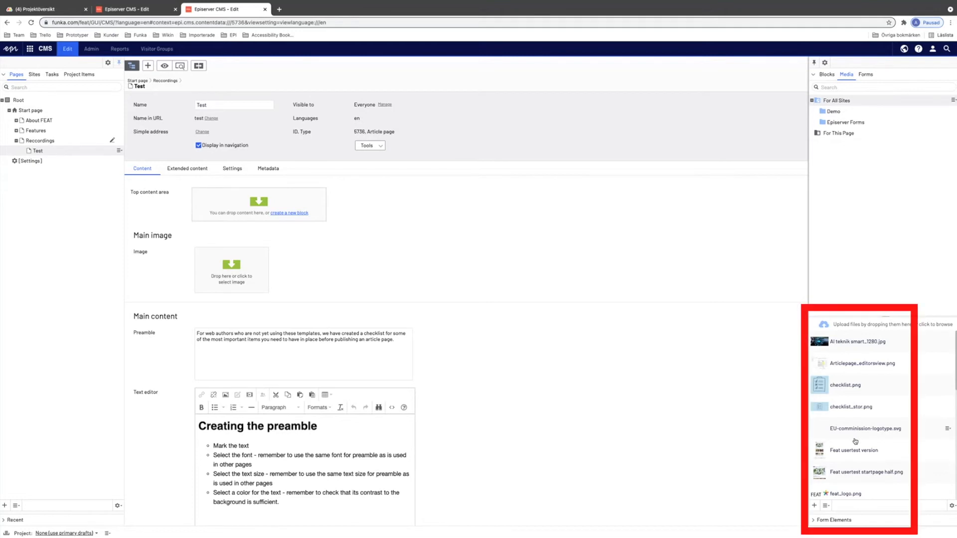
Set checklist.png as the page's main image with the alt-text "A checklist with three bullets"
{"action": "left_click_drag", "start_coordinate": [845, 384], "coordinate": [221, 259]}
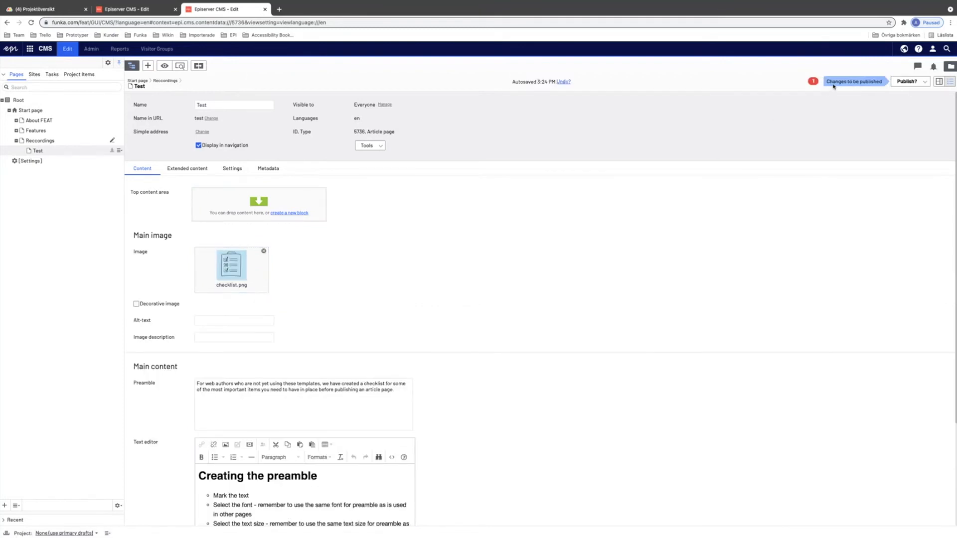
{"action": "left_click", "coordinate": [813, 81]}
{"action": "left_click", "coordinate": [241, 321]}
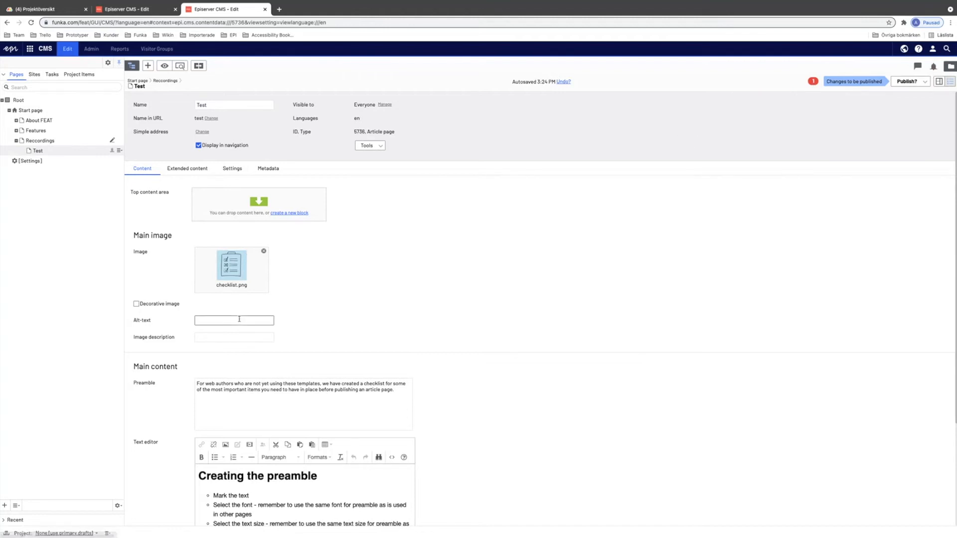
{"action": "type", "text": "A checklist"}
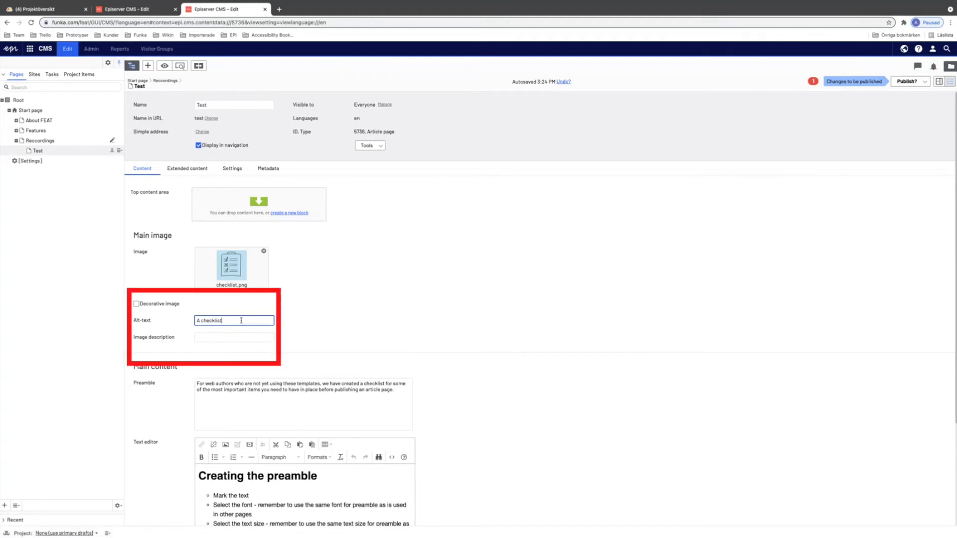
{"action": "type", "text": " with three bullets"}
{"action": "left_click", "coordinate": [430, 258]}
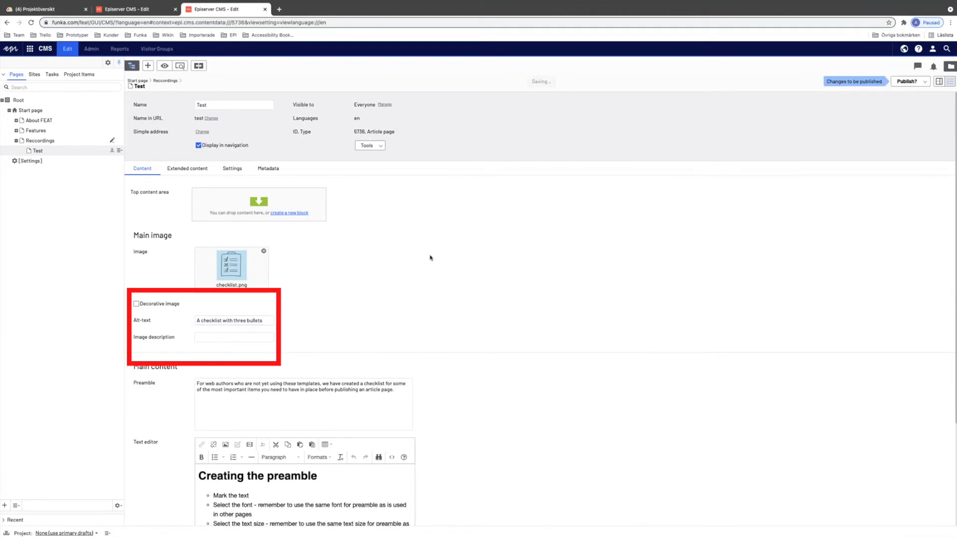
Publish the page changes and mark the main image as a decorative image
{"action": "left_click", "coordinate": [909, 82]}
{"action": "left_click", "coordinate": [873, 120]}
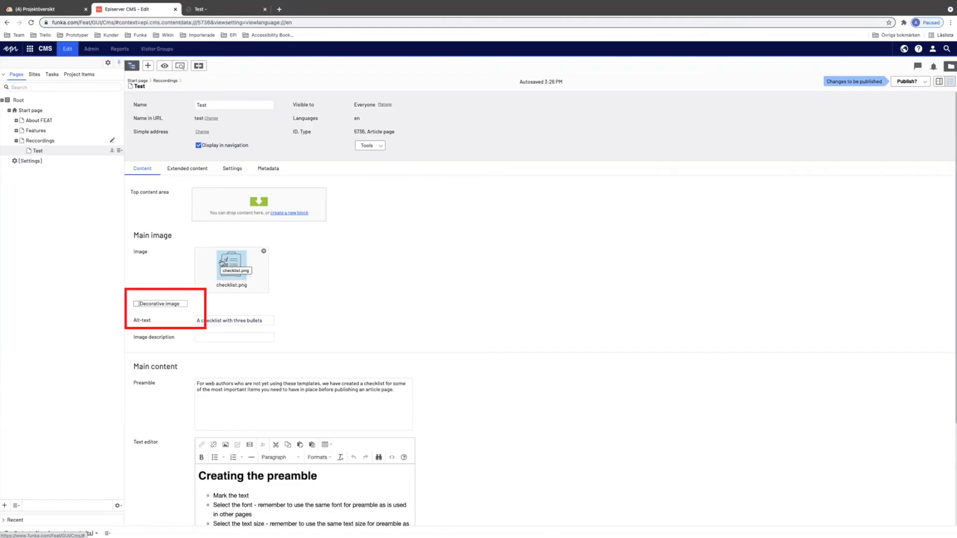
{"action": "left_click", "coordinate": [158, 305]}
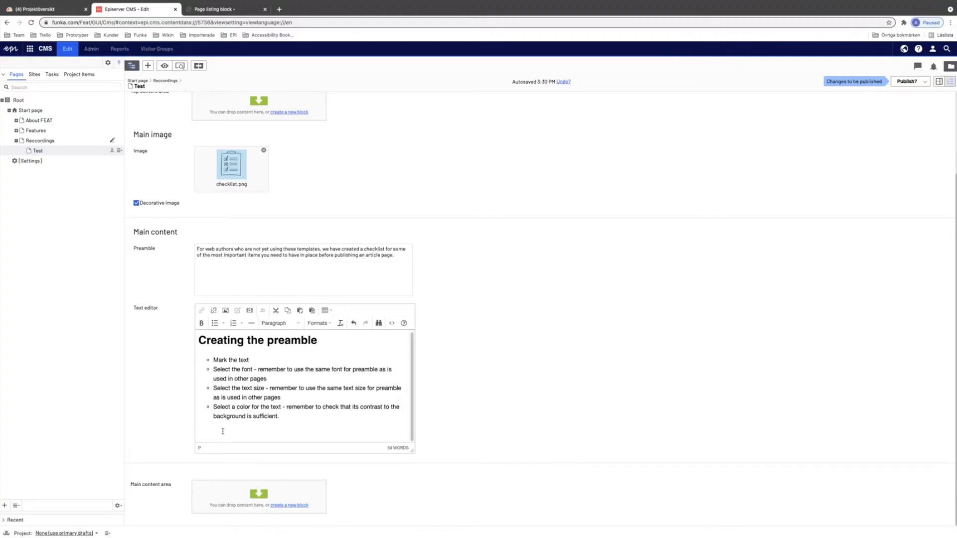
Add the line "Go to the About page" below the bulleted list in the text editor
{"action": "left_click", "coordinate": [223, 432]}
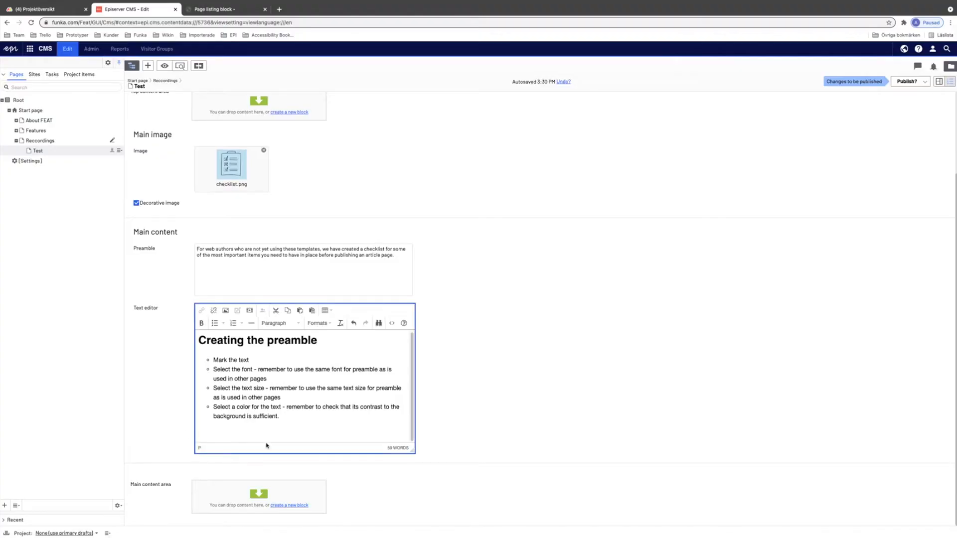
{"action": "key", "text": "Return"}
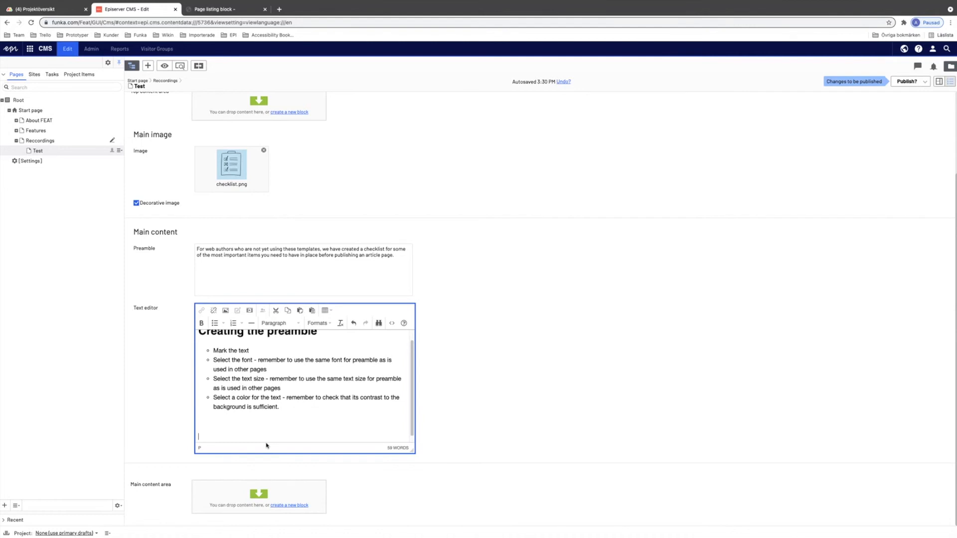
{"action": "type", "text": "Go to the About page"}
Link the text "Go to the About page" to the About FEAT page, set to open in the whole window
{"action": "left_click_drag", "start_coordinate": [256, 435], "coordinate": [189, 430]}
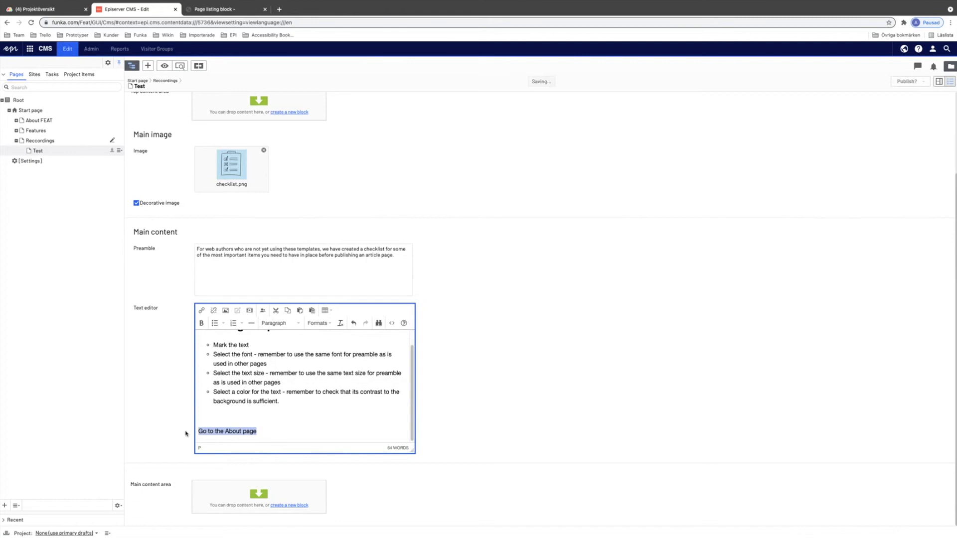
{"action": "left_click", "coordinate": [202, 309]}
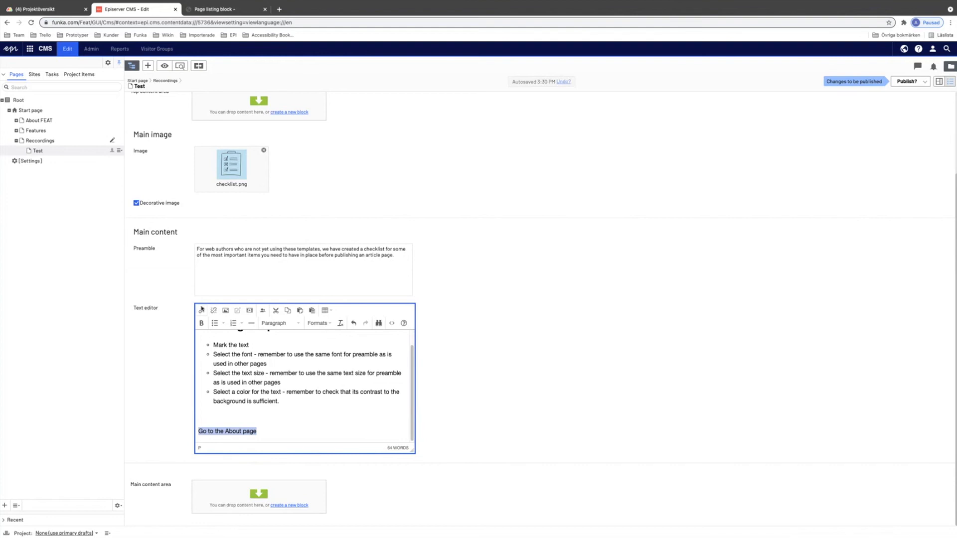
{"action": "left_click", "coordinate": [201, 310]}
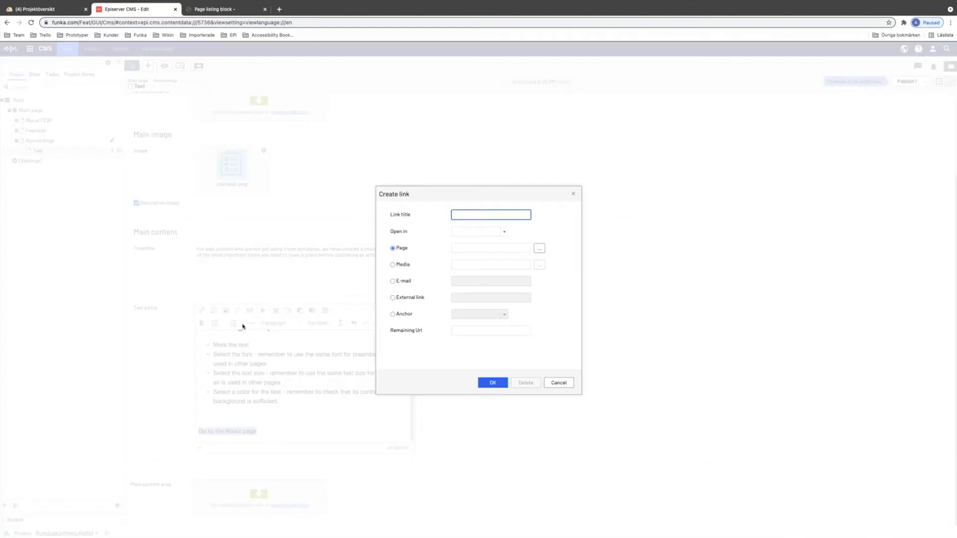
{"action": "left_click", "coordinate": [530, 152]}
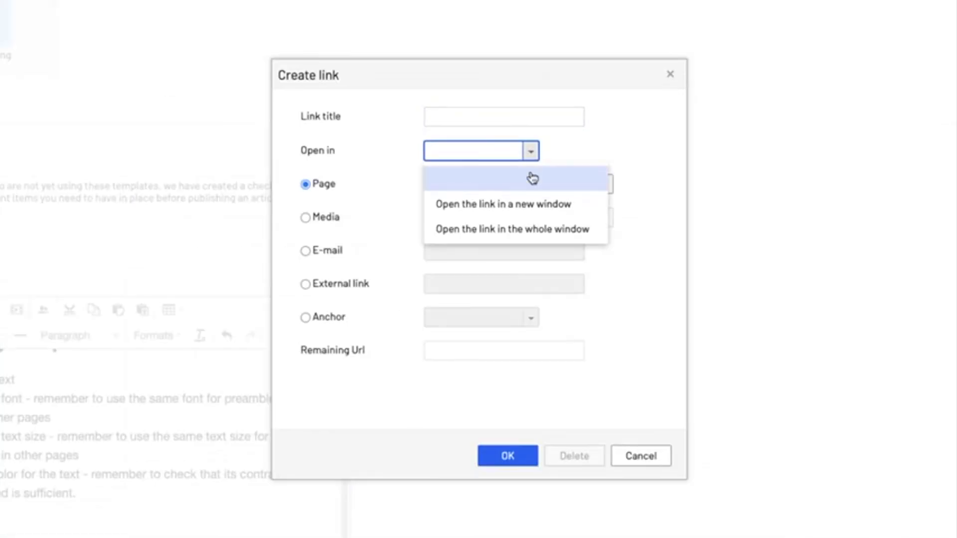
{"action": "left_click", "coordinate": [545, 231]}
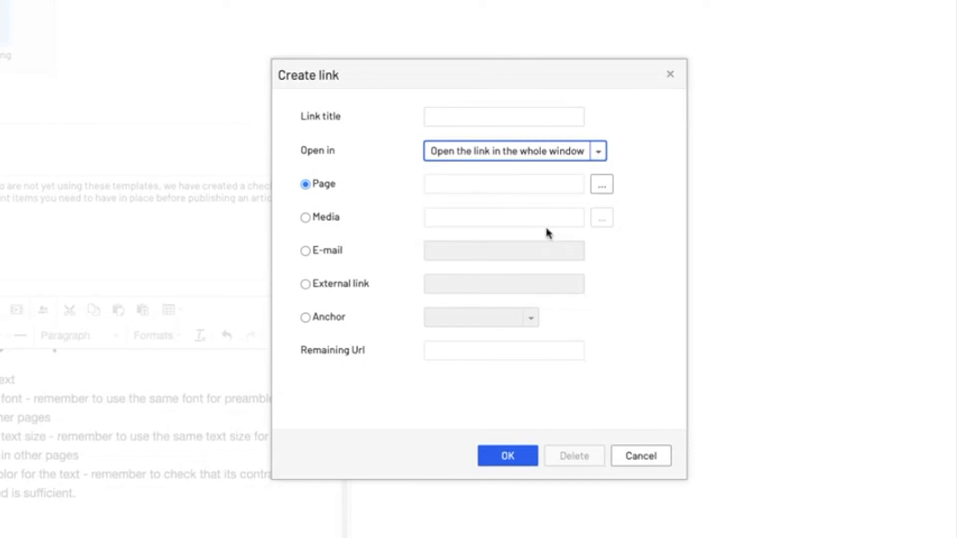
{"action": "left_click", "coordinate": [602, 190]}
{"action": "left_click", "coordinate": [377, 174]}
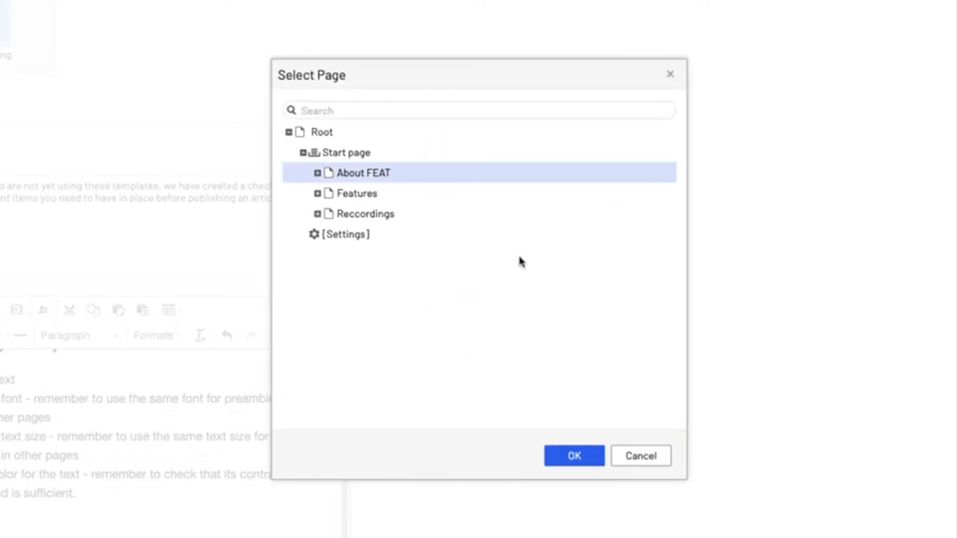
{"action": "left_click", "coordinate": [573, 457]}
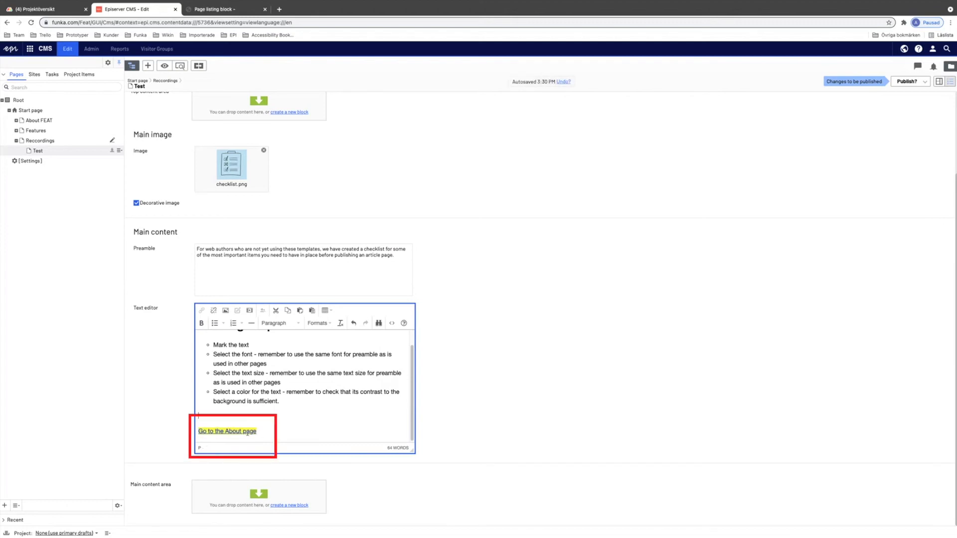
Apply the "Link - underline" format to the About page link and publish the changes
{"action": "double_click", "coordinate": [248, 432]}
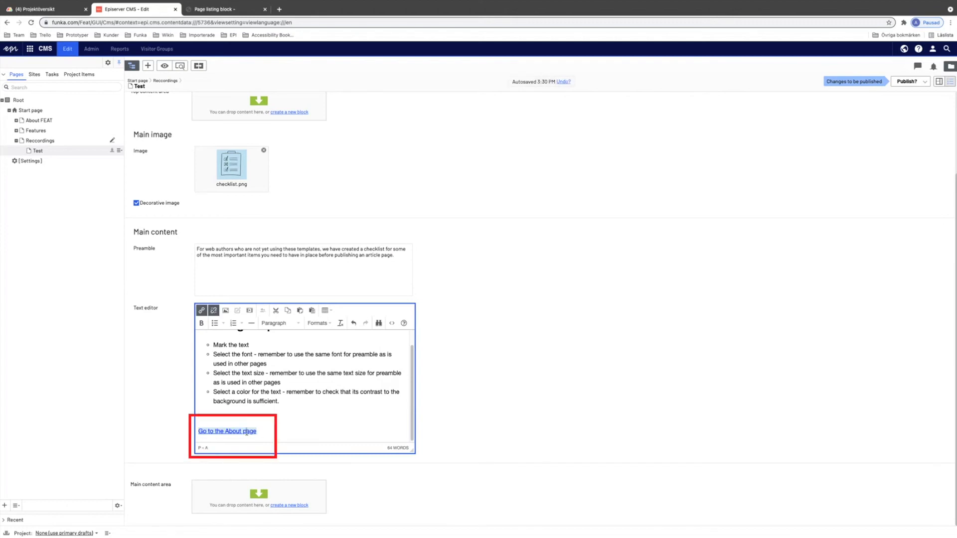
{"action": "left_click", "coordinate": [331, 324]}
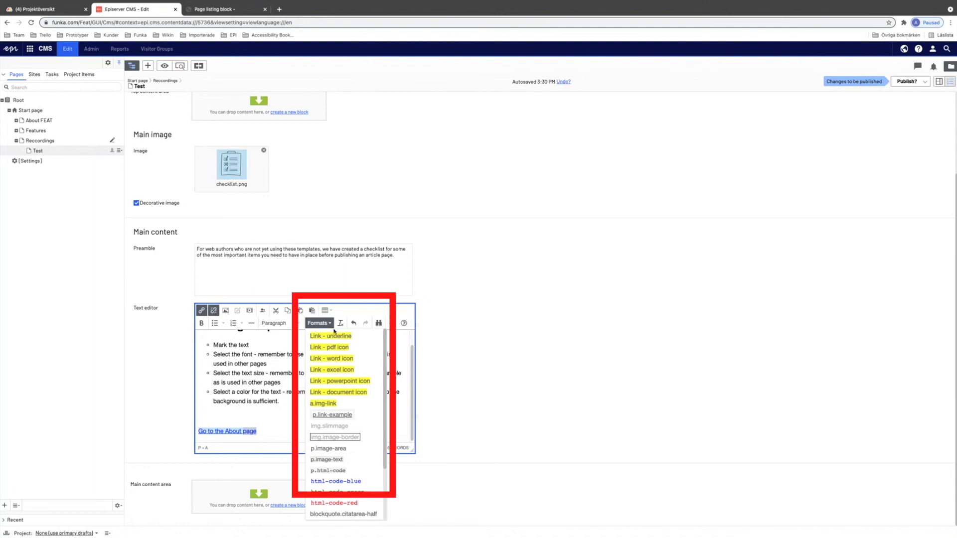
{"action": "left_click", "coordinate": [337, 337]}
{"action": "left_click", "coordinate": [906, 81]}
{"action": "left_click", "coordinate": [864, 119]}
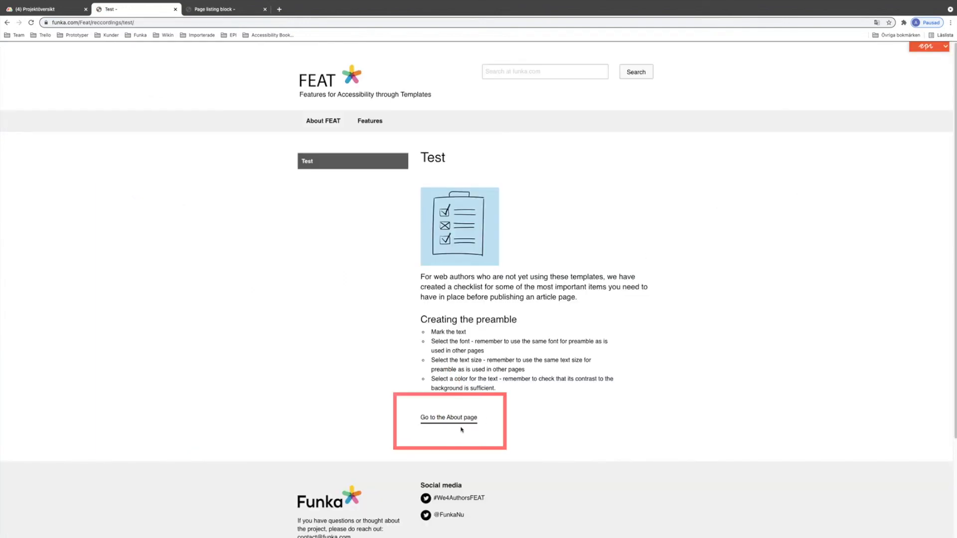